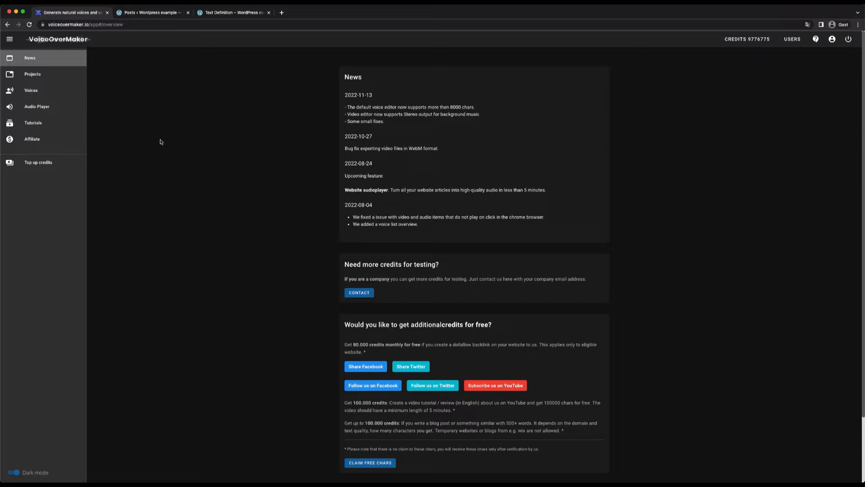
# Step: Open the Audio Player section of VoiceOverMaker
pyautogui.click(45, 109)
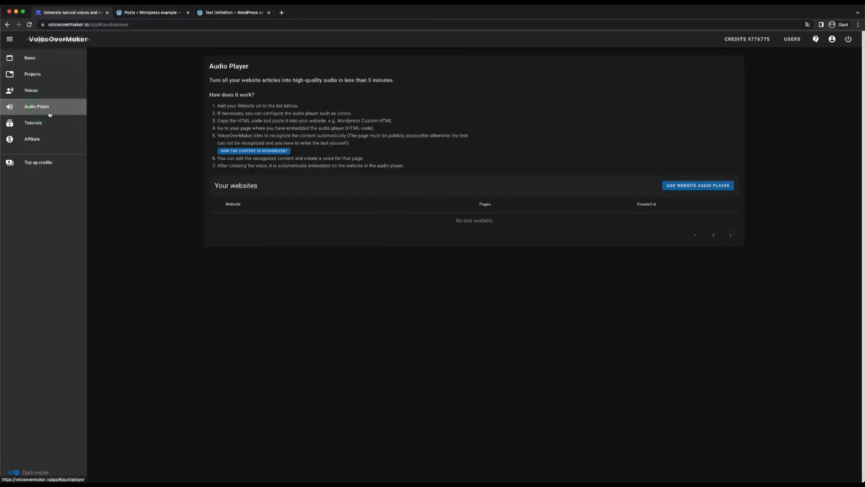
pyautogui.click(118, 201)
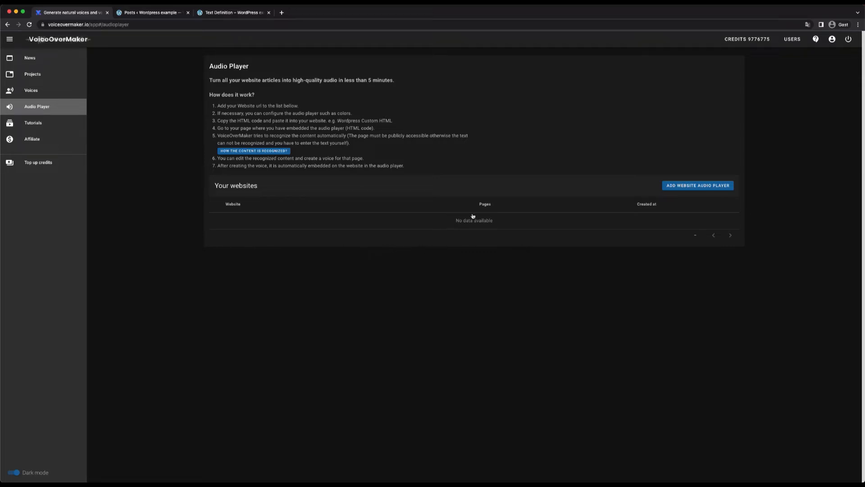
# Step: Review the WordPress posts list and the published Text Definition article, and return to VoiceOverMaker's audio player page
pyautogui.click(167, 14)
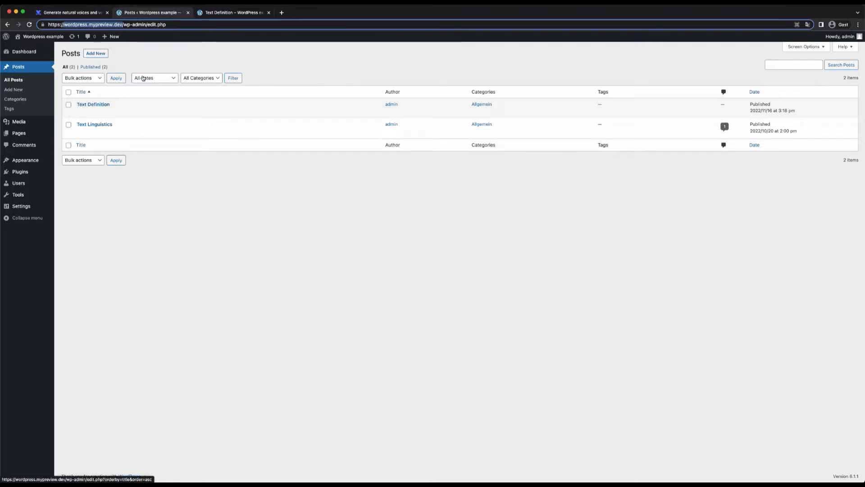
pyautogui.click(217, 16)
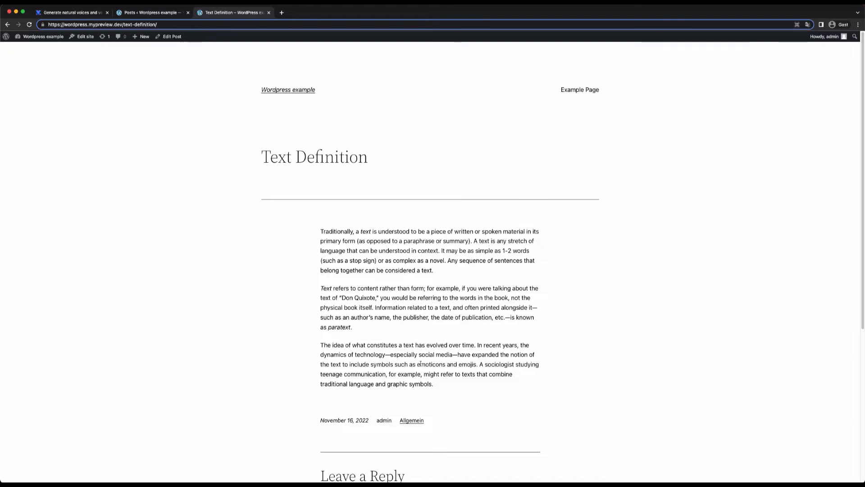
pyautogui.click(77, 16)
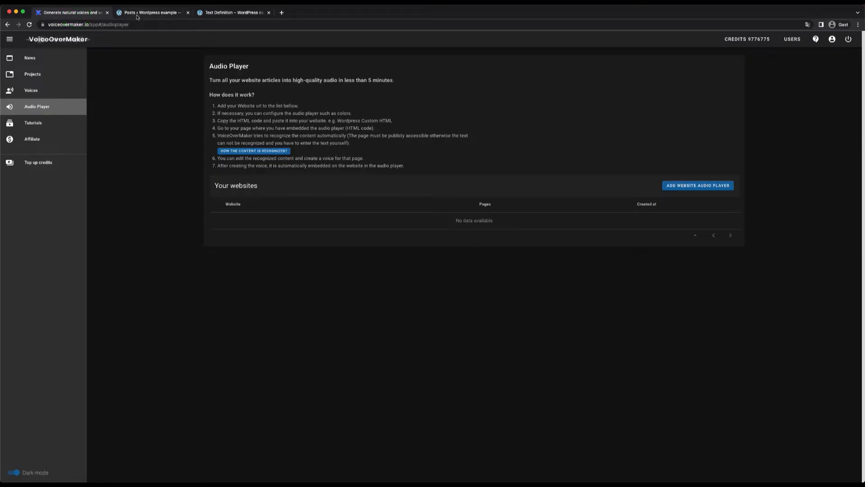
pyautogui.click(137, 14)
pyautogui.click(97, 14)
# Step: Start adding a website audio player and briefly play the example player
pyautogui.click(678, 186)
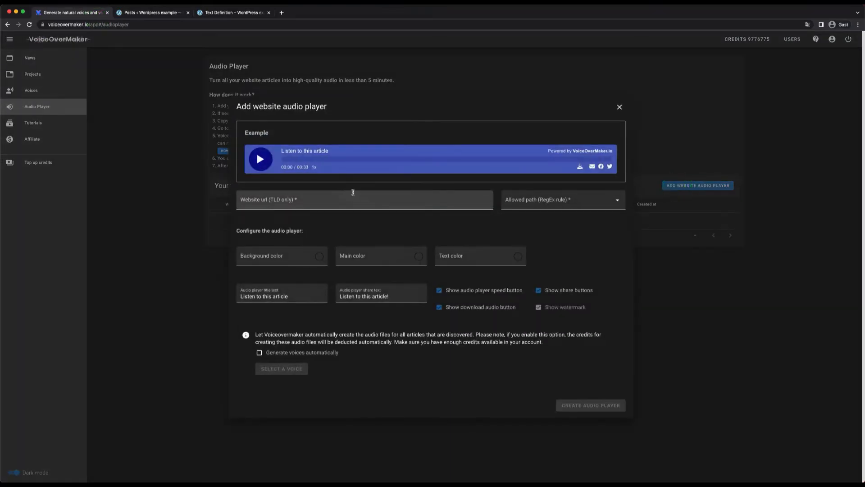
pyautogui.click(261, 159)
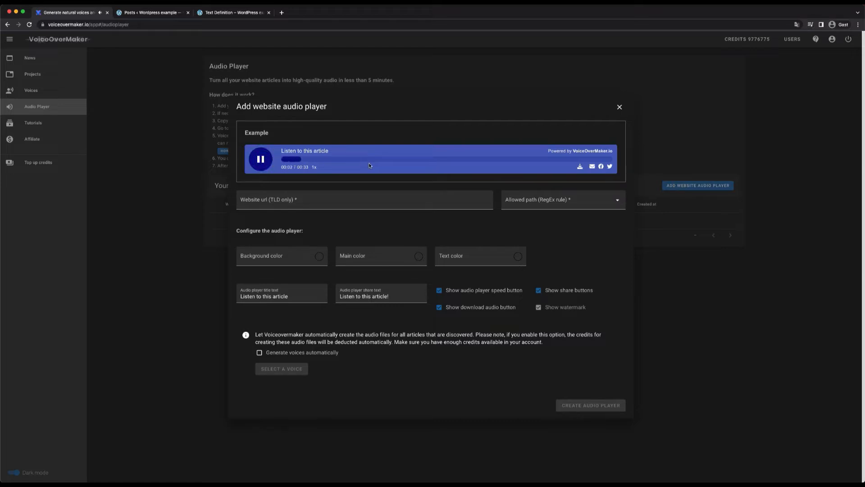
pyautogui.click(256, 163)
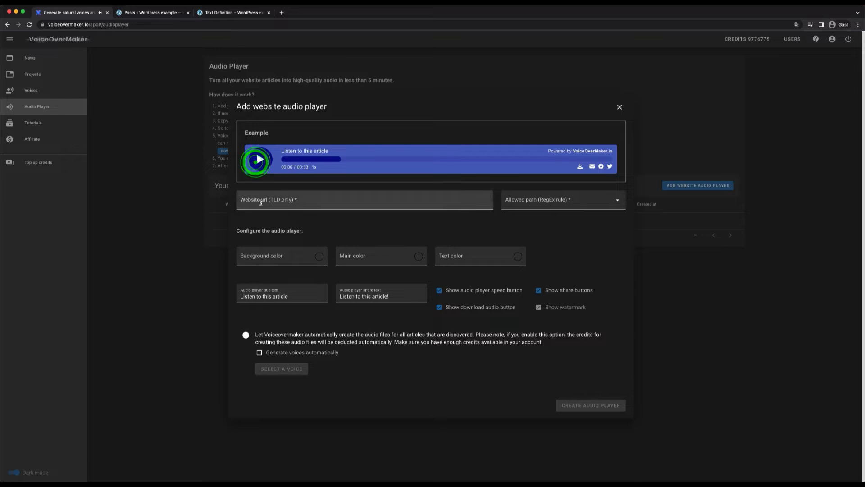
# Step: Copy the domain wordpress.mypreview.dev from the WordPress site's address and enter it as the website URL
pyautogui.click(245, 199)
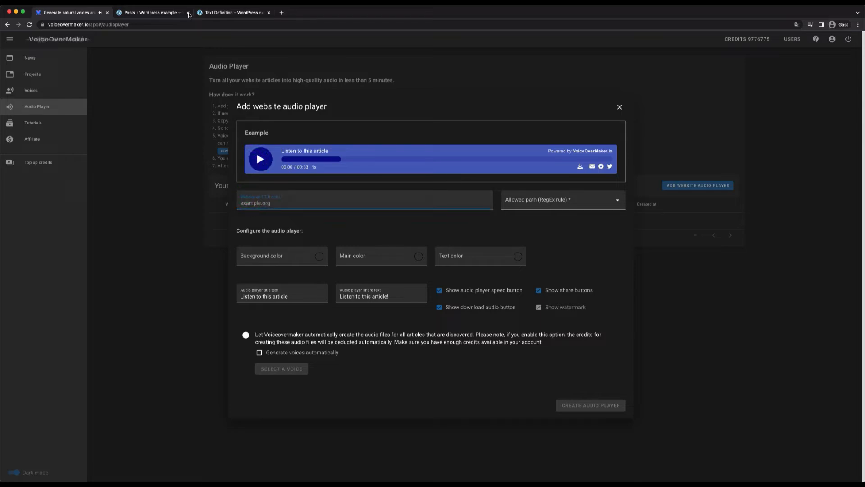
pyautogui.click(159, 14)
pyautogui.click(113, 24)
pyautogui.doubleClick(120, 24)
pyautogui.hotkey('ctrl', 'c')
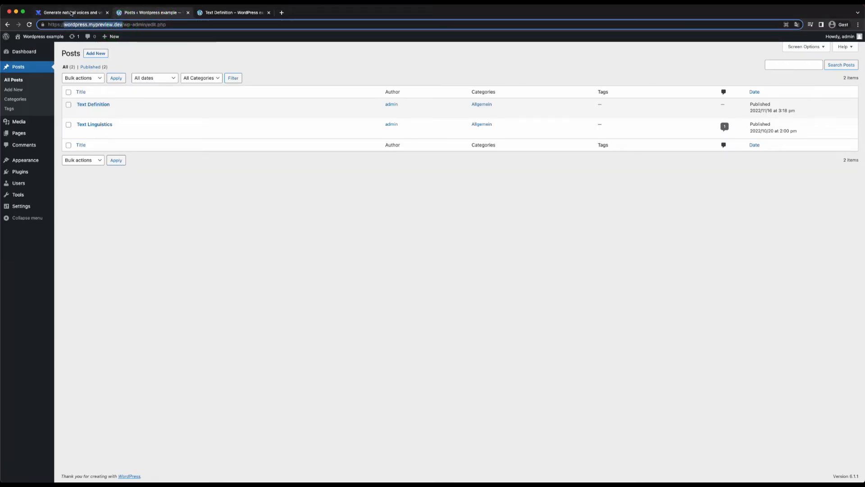
pyautogui.click(71, 14)
pyautogui.hotkey('ctrl', 'v')
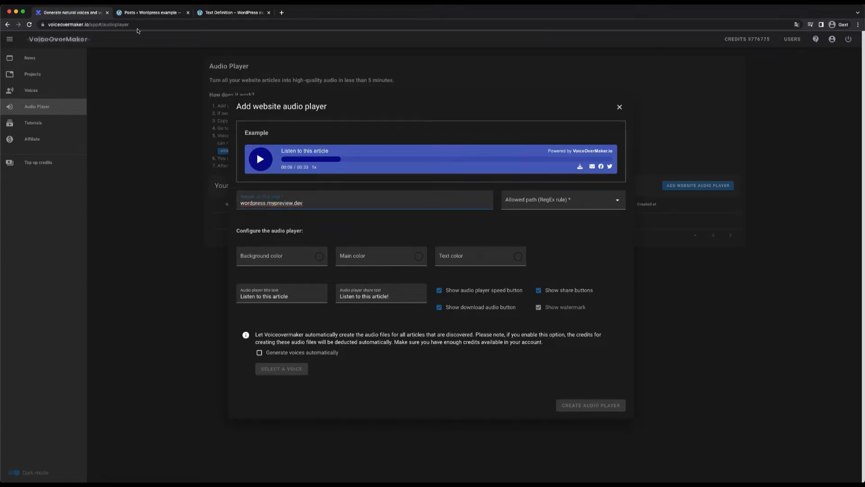
# Step: Check the Text Definition article's URL path and set the allowed path rule to the simple root article page pattern (/my-news-article)
pyautogui.click(230, 13)
pyautogui.click(158, 25)
pyautogui.moveTo(160, 24); pyautogui.dragTo(122, 25)
pyautogui.click(165, 24)
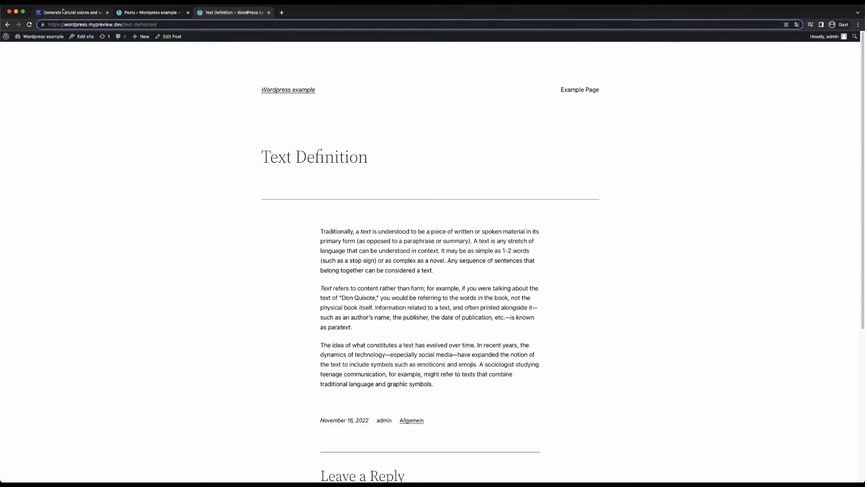
pyautogui.click(63, 11)
pyautogui.click(584, 200)
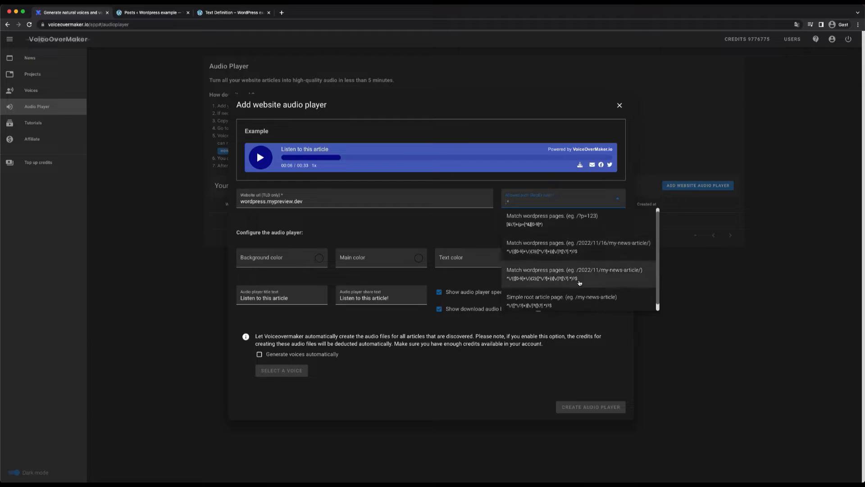
pyautogui.scroll(-1, 600, 277)
pyautogui.click(546, 299)
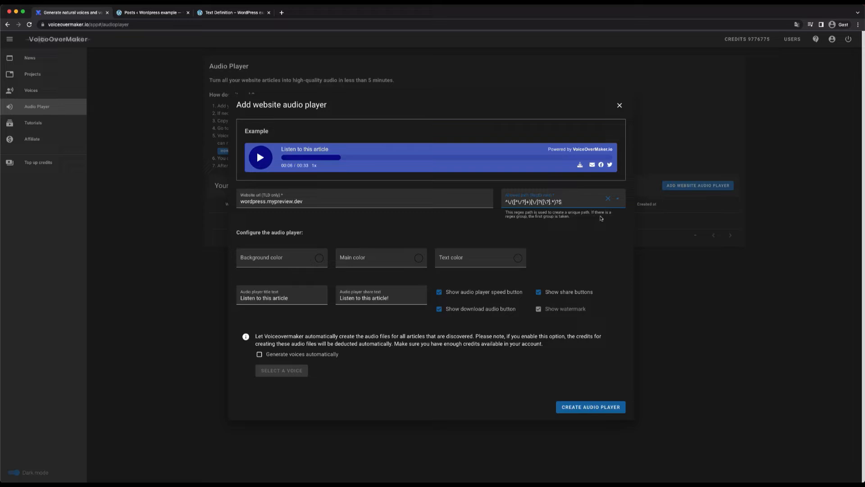
pyautogui.click(588, 210)
pyautogui.click(449, 225)
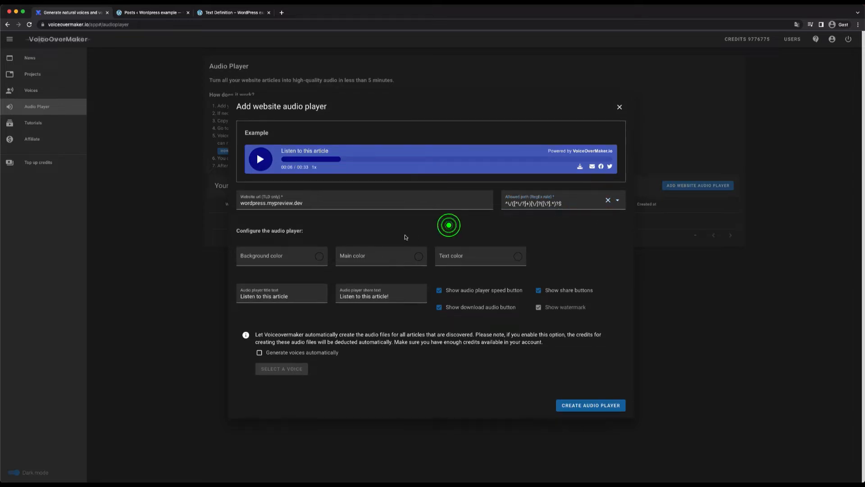
# Step: Set the player's background color to dark grey, rgba(56,56,56,1)
pyautogui.click(276, 257)
pyautogui.click(259, 260)
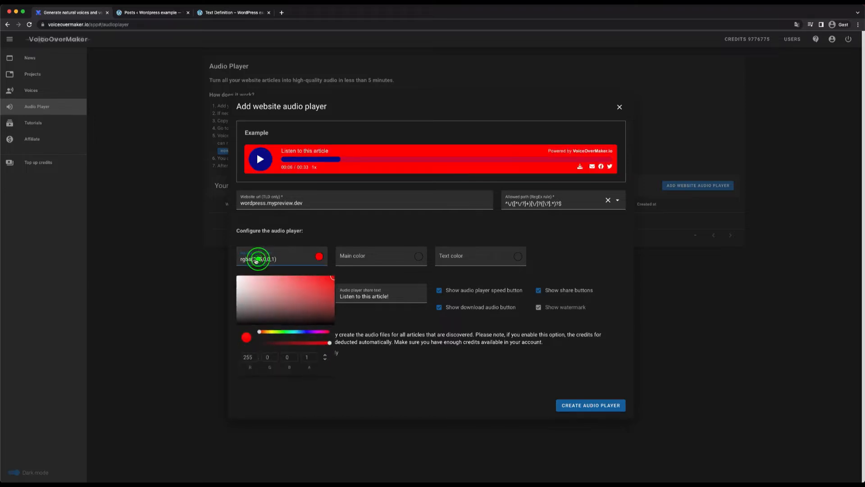
pyautogui.moveTo(243, 288); pyautogui.dragTo(236, 316)
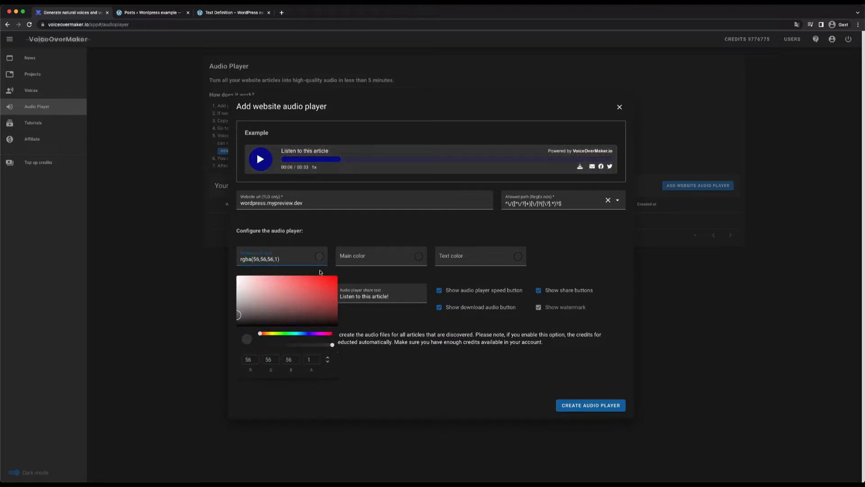
# Step: Set the player's main color to mid grey, rgba(126,126,126,1)
pyautogui.click(353, 256)
pyautogui.click(366, 255)
pyautogui.moveTo(341, 296); pyautogui.dragTo(335, 301)
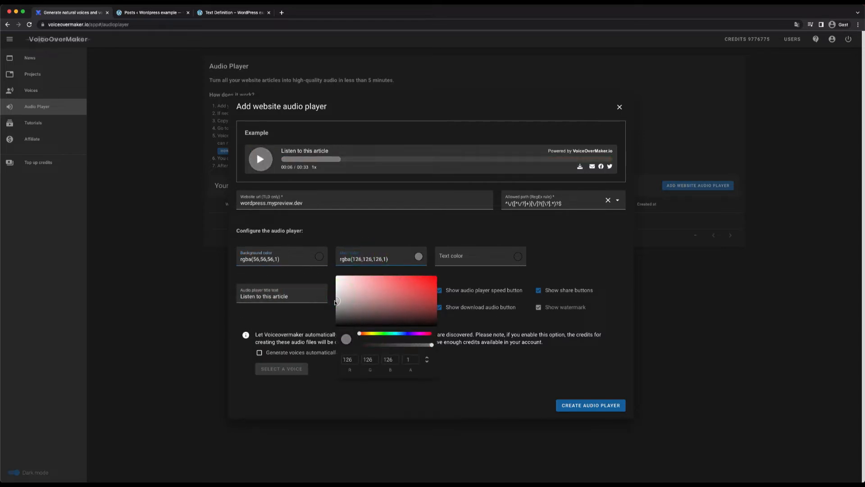
pyautogui.click(375, 229)
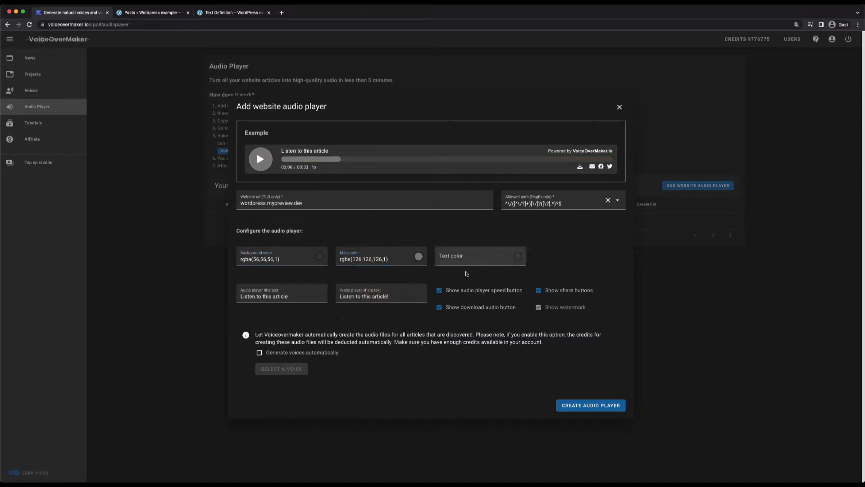
# Step: Toggle the player's speed button, share buttons and download button options off and back on
pyautogui.click(463, 290)
pyautogui.click(551, 290)
pyautogui.click(506, 291)
pyautogui.click(565, 292)
pyautogui.click(489, 308)
pyautogui.click(488, 306)
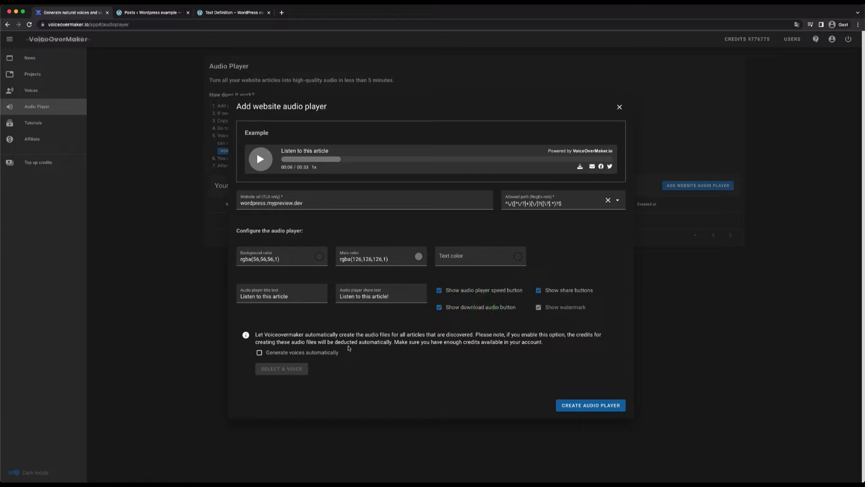
# Step: Enable automatic voice generation with the voice English (en-US, Female, Neural) - Ashley and create the audio player
pyautogui.click(278, 355)
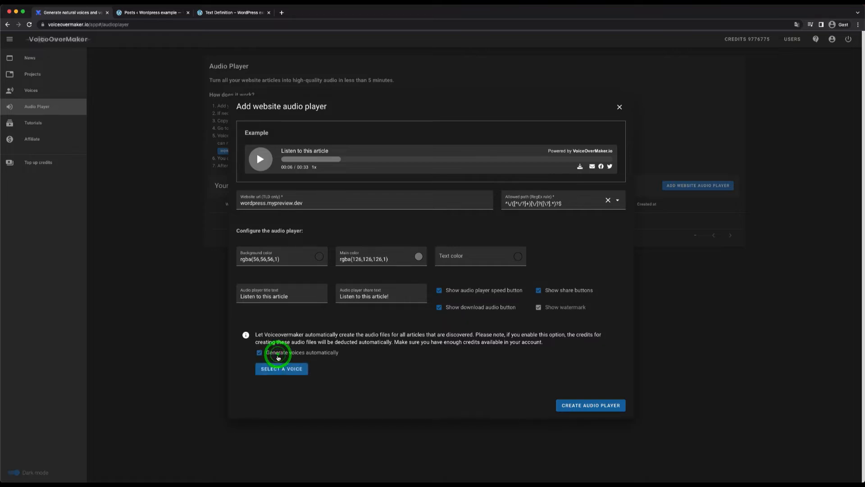
pyautogui.click(280, 369)
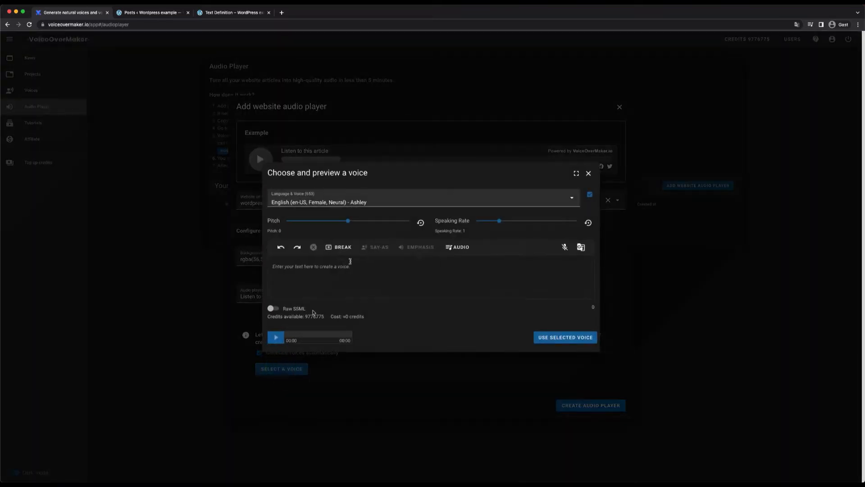
pyautogui.click(557, 197)
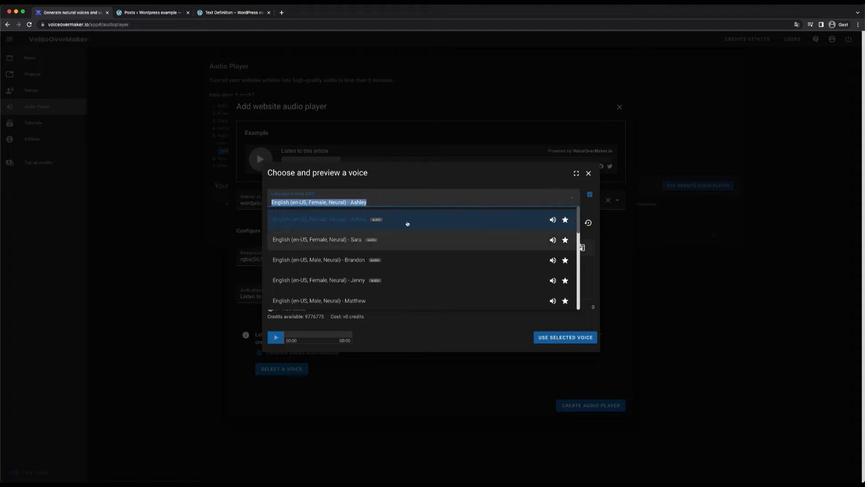
pyautogui.click(551, 221)
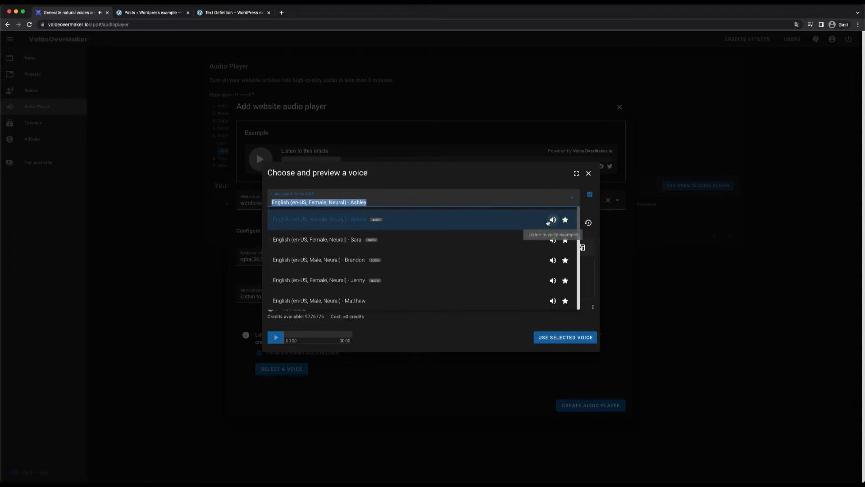
pyautogui.click(499, 223)
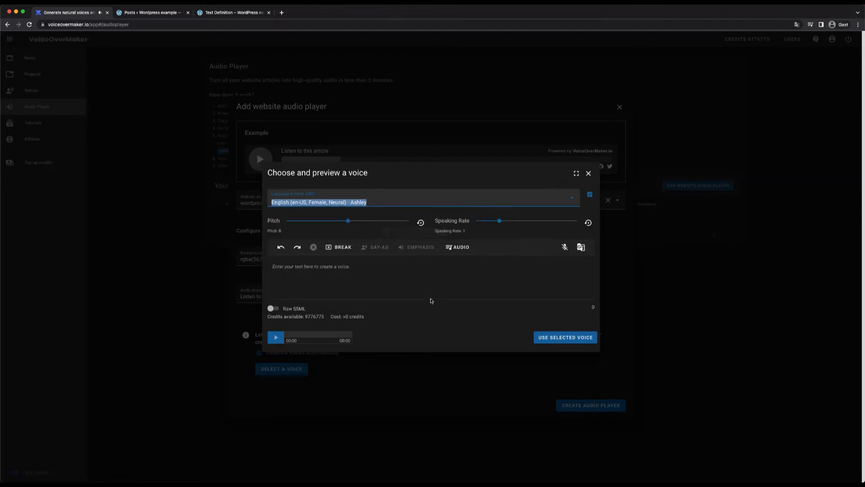
pyautogui.click(351, 283)
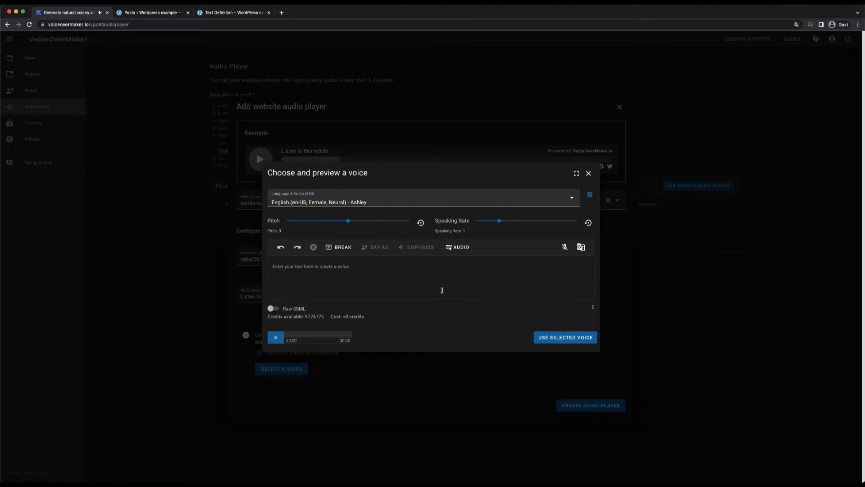
pyautogui.click(548, 342)
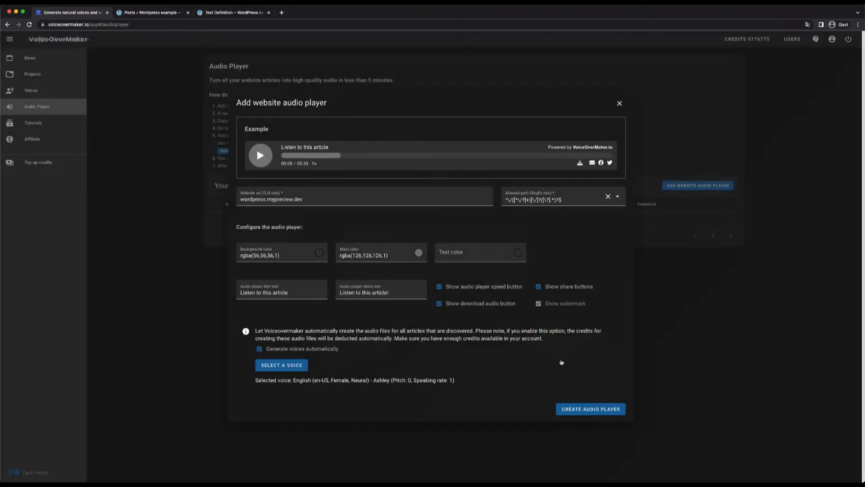
pyautogui.click(594, 411)
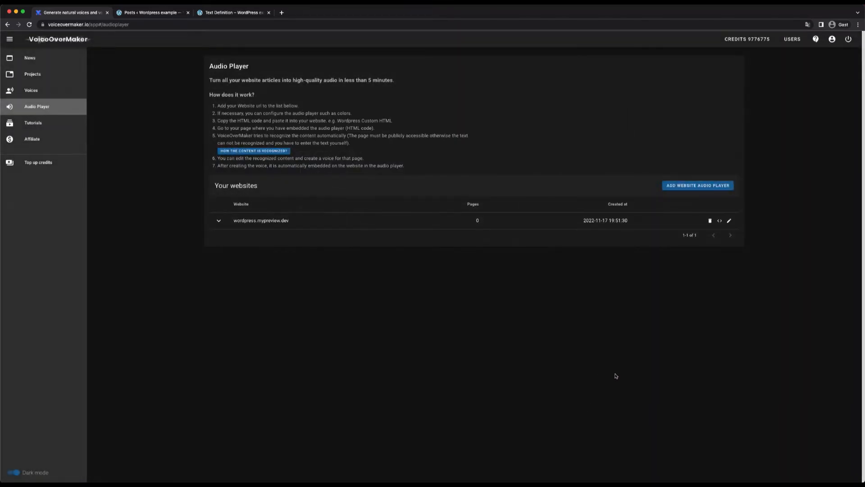
# Step: Show the embed code for wordpress.mypreview.dev and copy the script tag that goes before the closing body tag
pyautogui.click(720, 221)
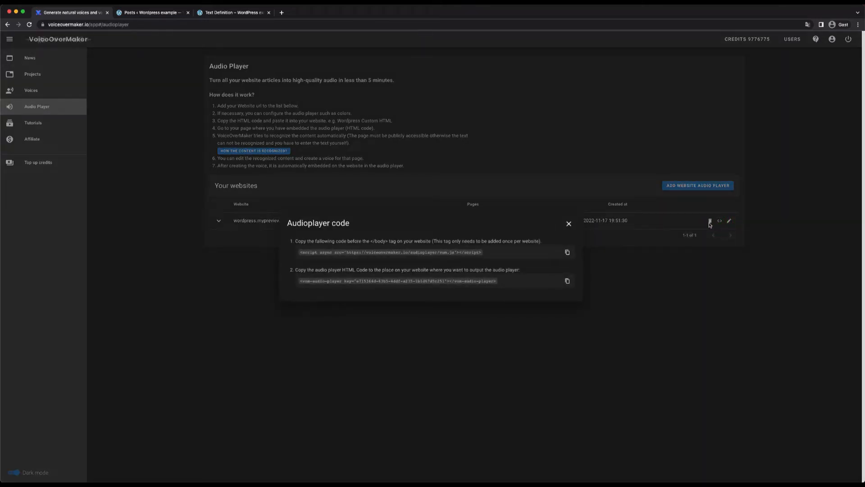
pyautogui.click(568, 252)
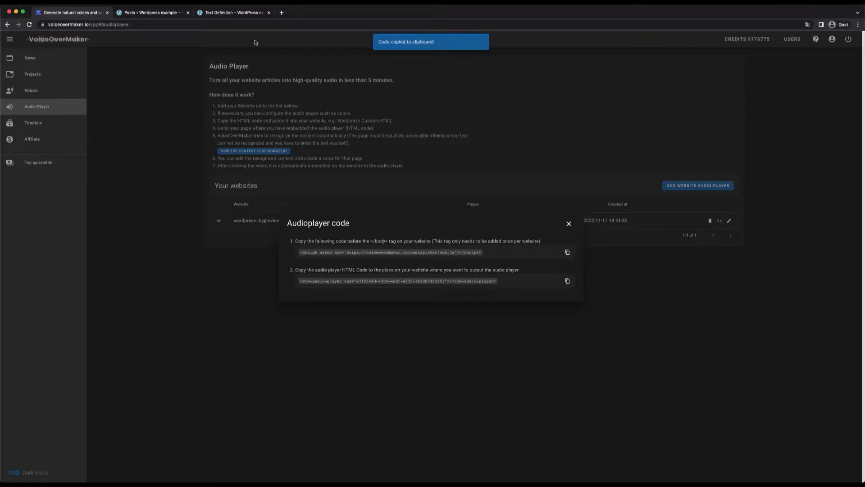
pyautogui.moveTo(368, 241); pyautogui.dragTo(398, 241)
pyautogui.click(398, 241)
# Step: Switch to the WordPress admin and open the theme file parts/footer.html in the Theme File Editor
pyautogui.click(144, 13)
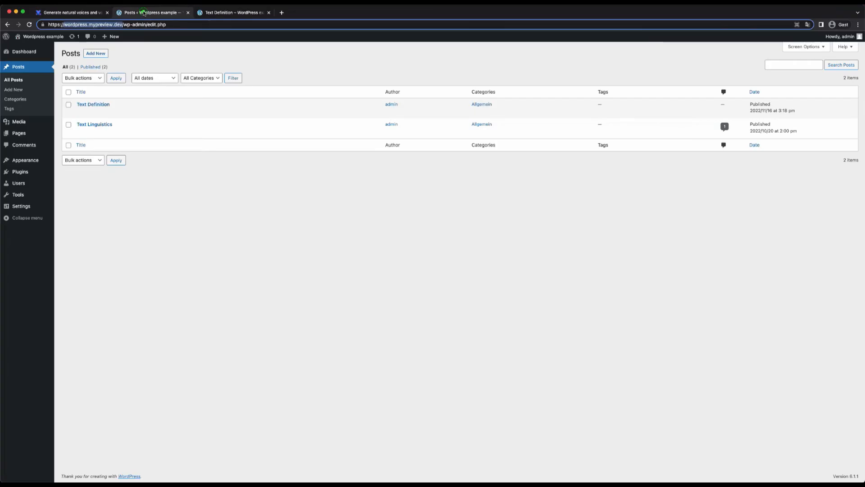
pyautogui.click(23, 195)
pyautogui.click(22, 221)
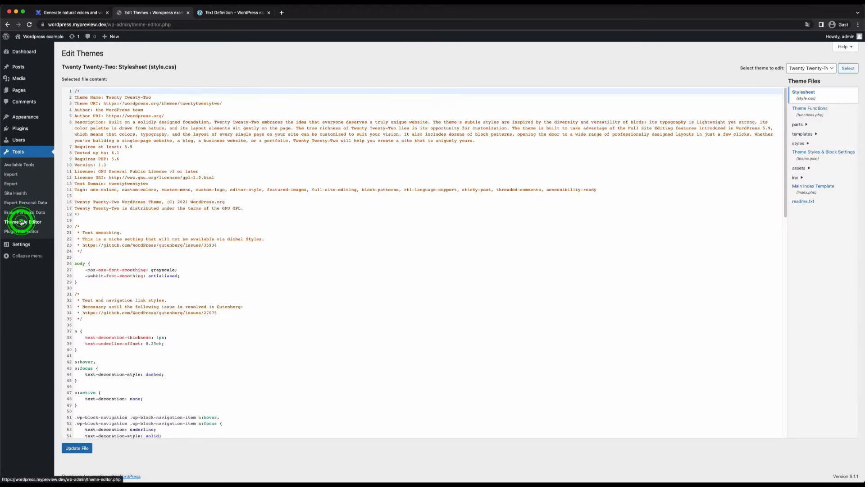
pyautogui.click(803, 126)
pyautogui.click(803, 130)
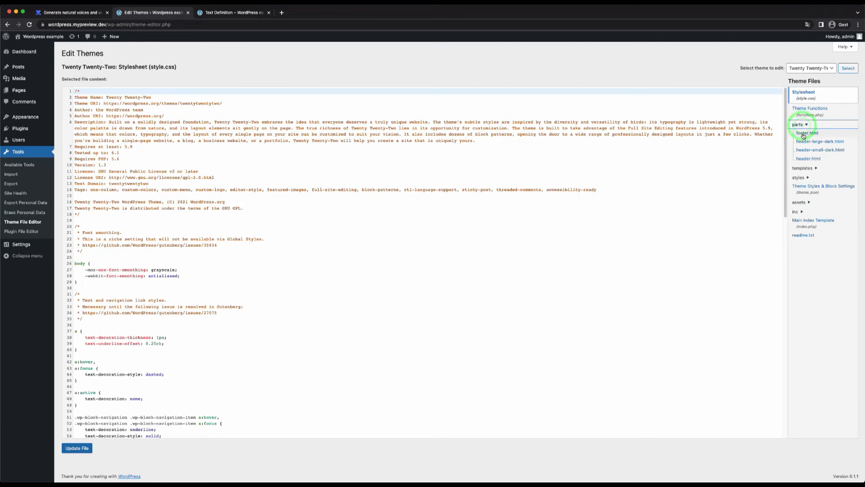
# Step: Paste the copied VoiceOverMaker script tag two lines below the existing code in footer.html and save the file
pyautogui.click(154, 114)
pyautogui.press('Return')
pyautogui.press('Return')
pyautogui.hotkey('ctrl', 'v')
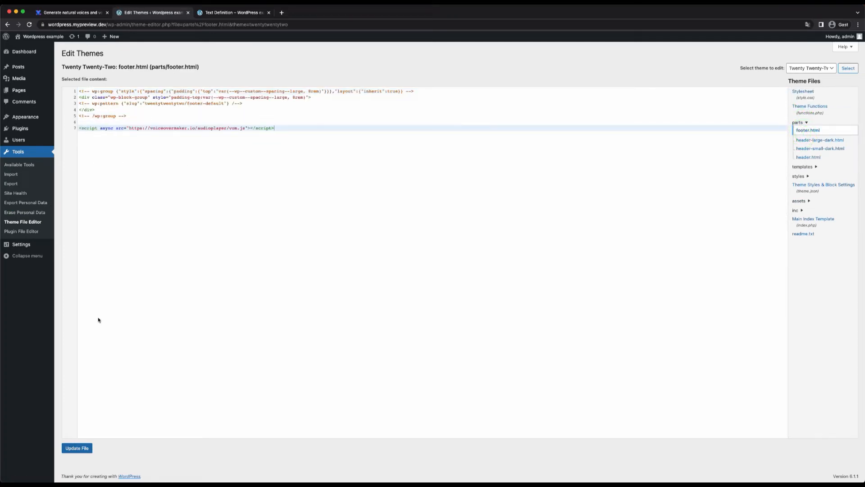
pyautogui.click(83, 451)
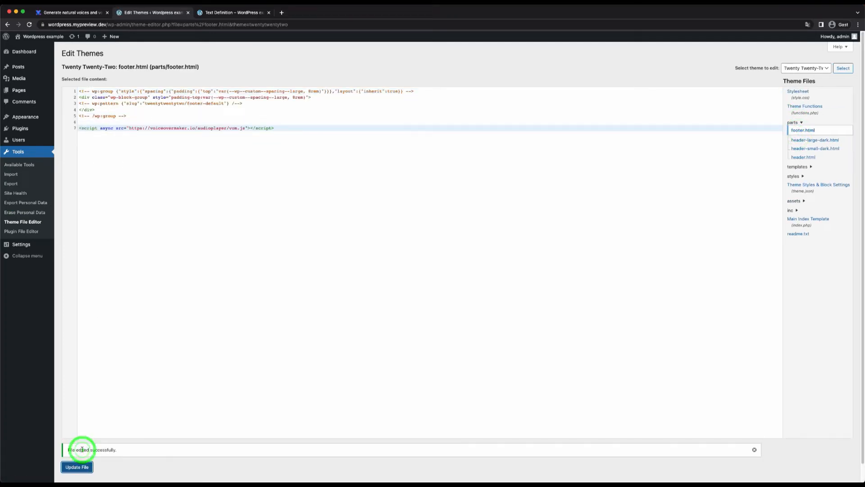
# Step: Switch to VoiceOverMaker, copy the vom-audio-player HTML tag from the audio player code, and return to the WordPress admin
pyautogui.click(79, 14)
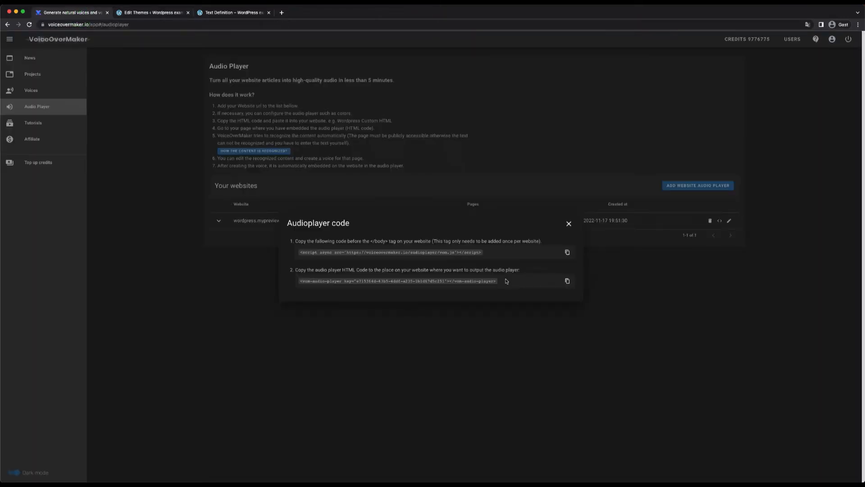
pyautogui.click(567, 282)
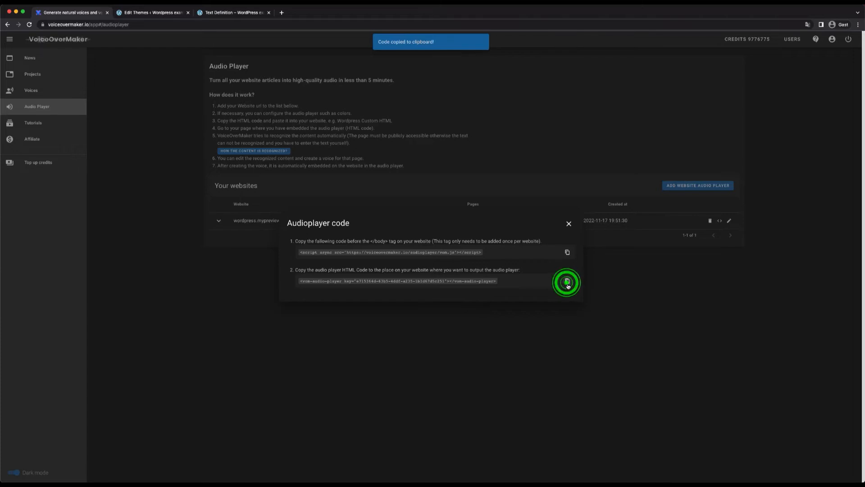
pyautogui.click(150, 15)
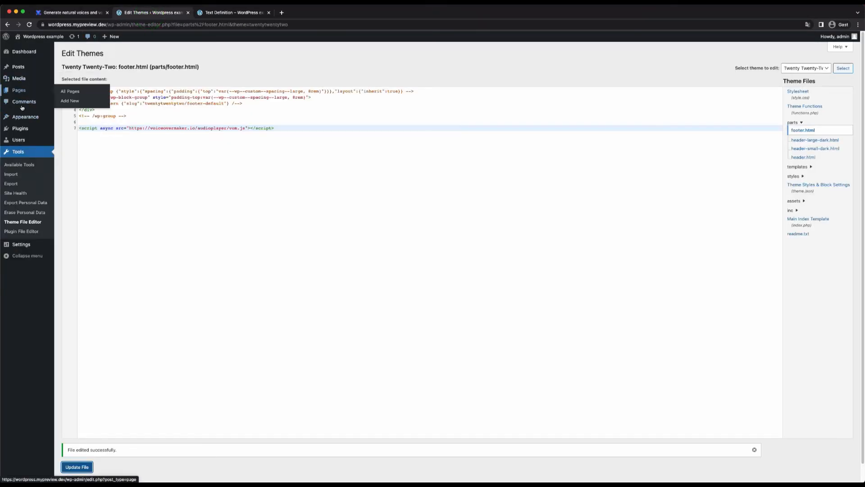
# Step: Open the Single template, the default for displaying any single post, in the WordPress site editor
pyautogui.moveTo(27, 117)
pyautogui.click(67, 128)
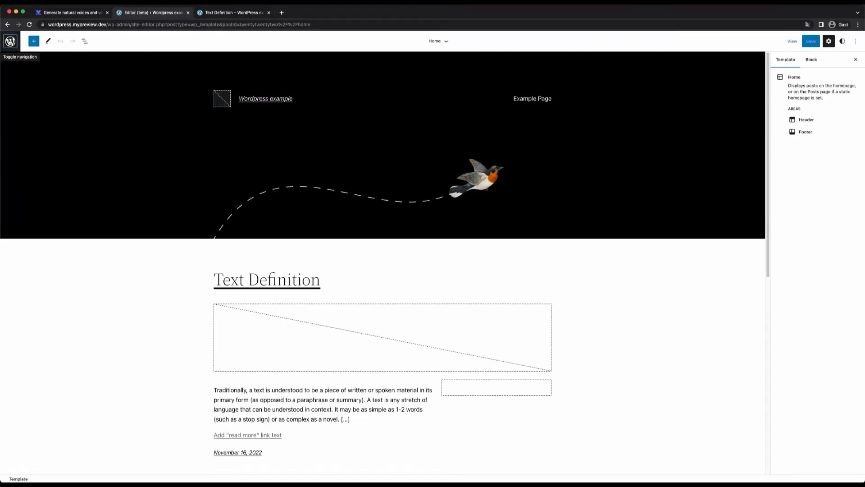
pyautogui.click(10, 41)
pyautogui.click(33, 119)
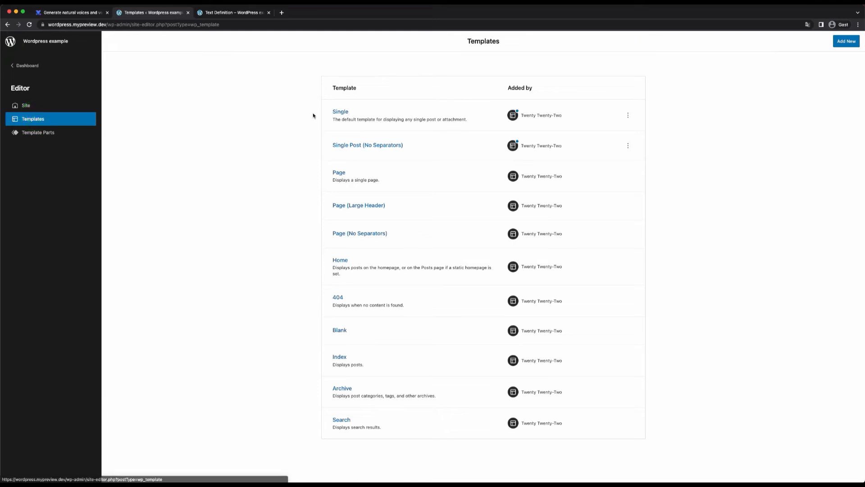
pyautogui.click(335, 112)
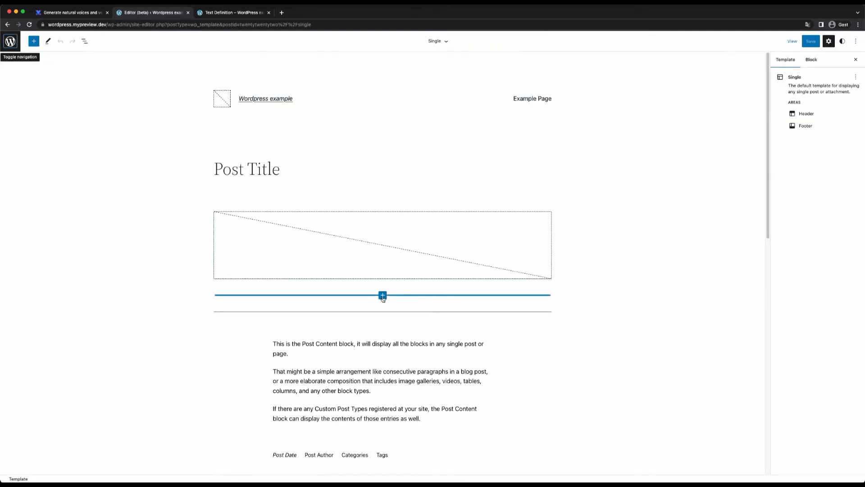
# Step: Insert a Custom HTML block between the featured image and the separator, and paste the copied audio player tag into it
pyautogui.click(382, 295)
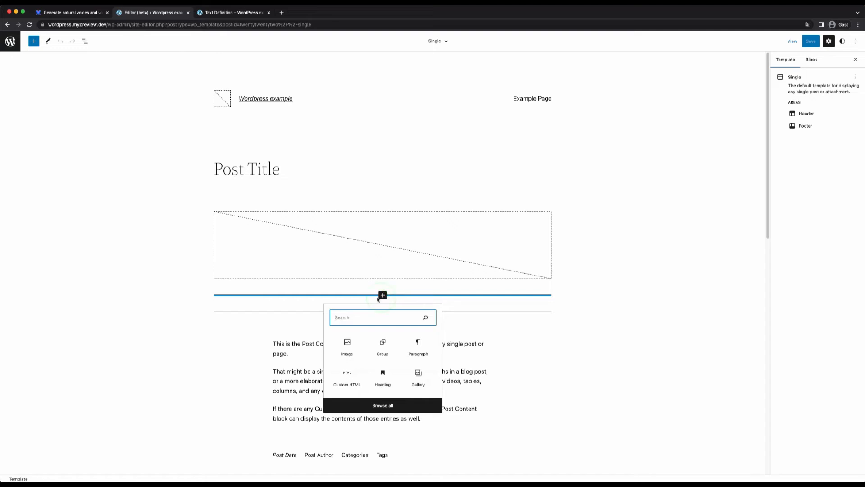
pyautogui.write('html')
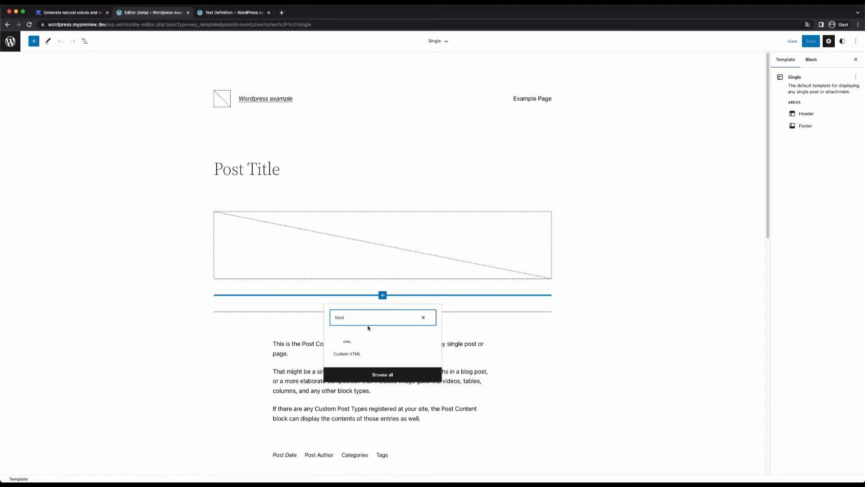
pyautogui.click(345, 350)
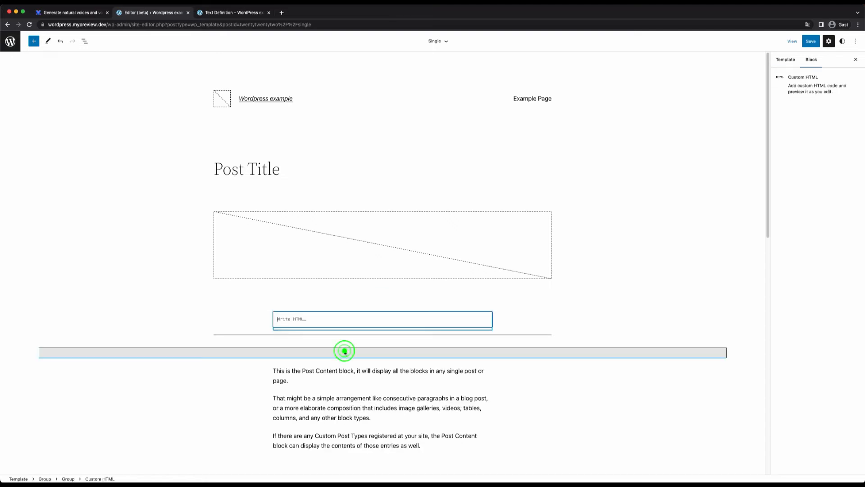
pyautogui.click(335, 322)
pyautogui.press('super+v')
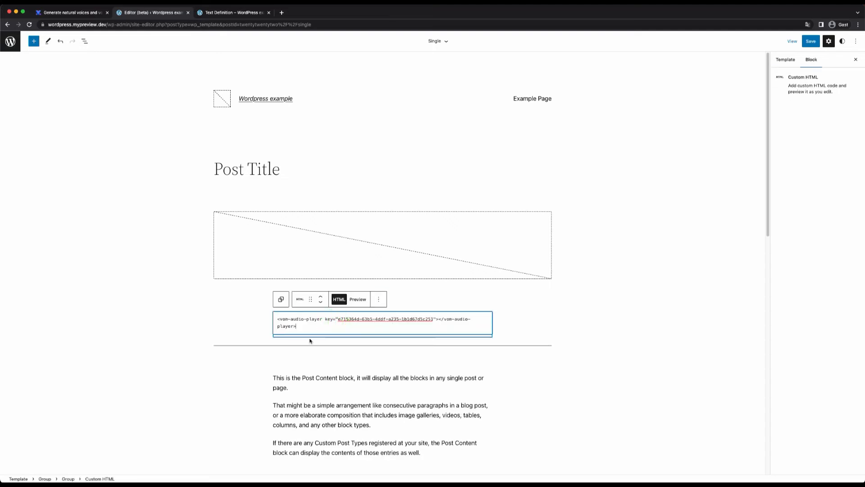
pyautogui.click(259, 354)
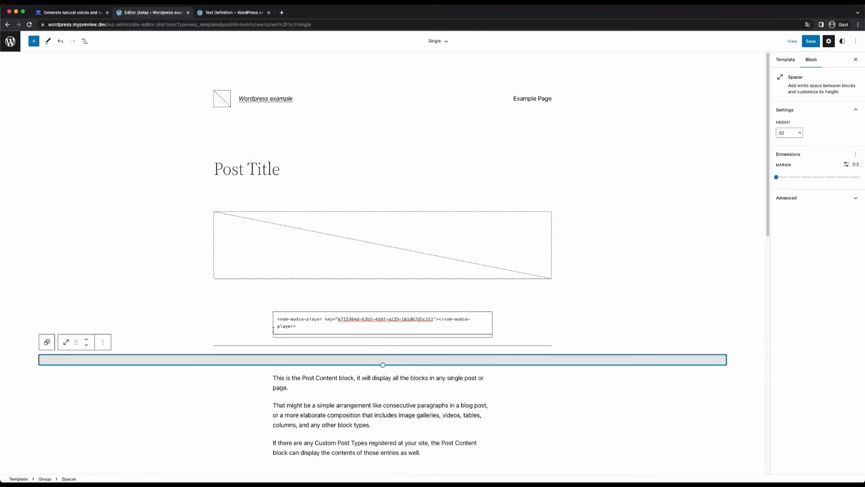
pyautogui.click(252, 333)
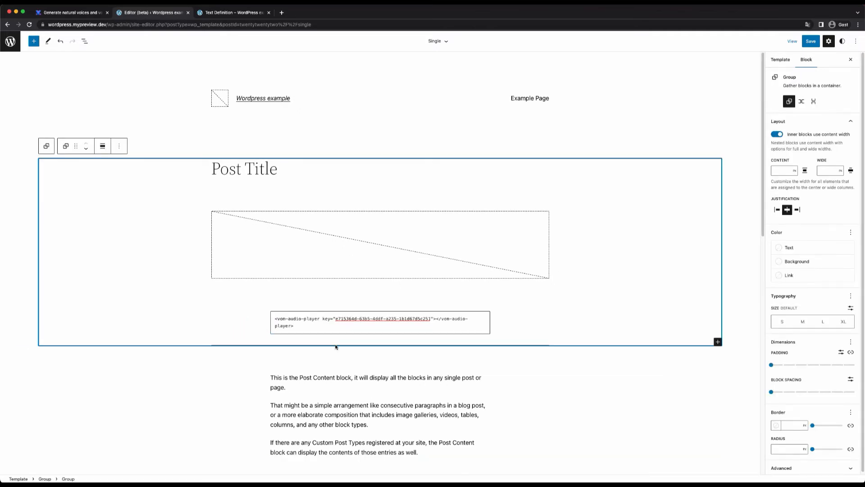
# Step: Check that the Post Content block has the additional CSS class vom-audio-content, and save the Single template
pyautogui.click(351, 392)
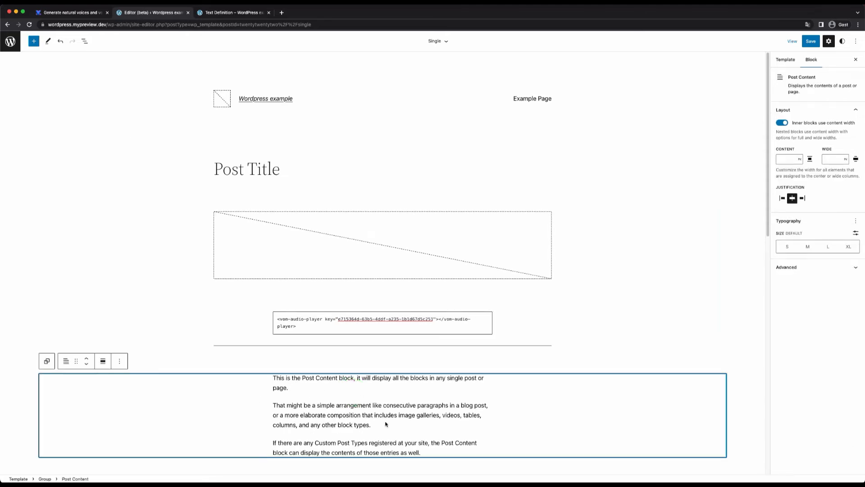
pyautogui.click(786, 267)
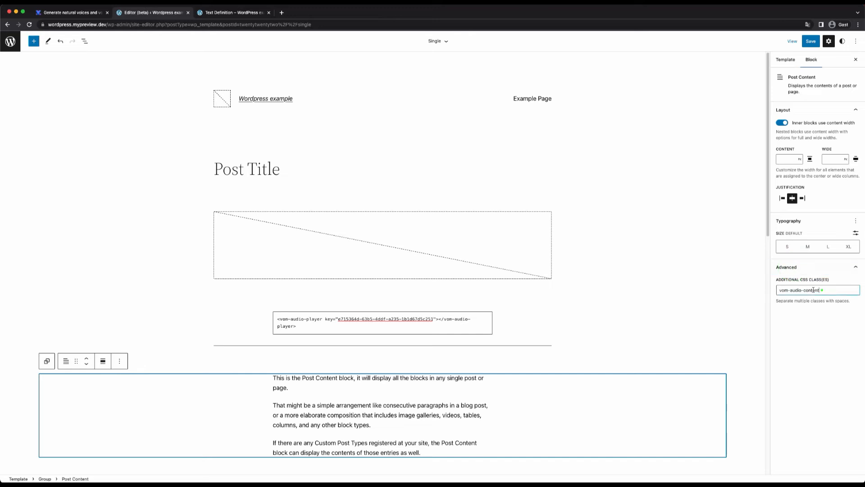
pyautogui.tripleClick(820, 290)
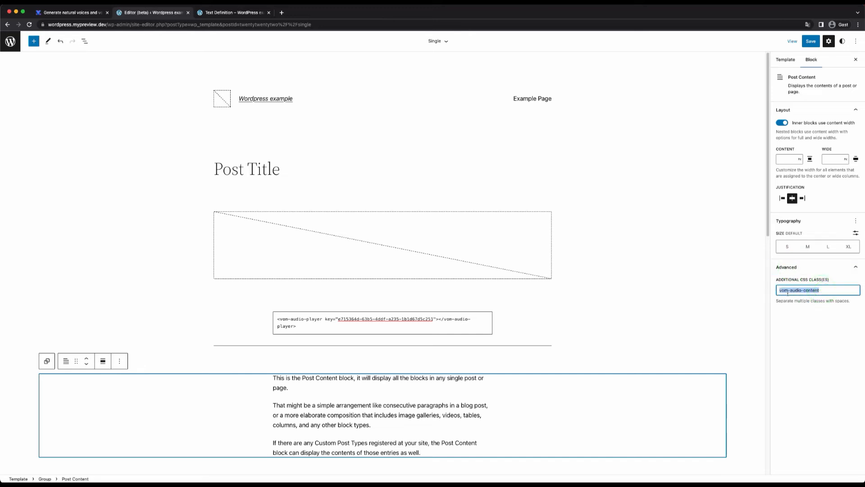
pyautogui.click(824, 293)
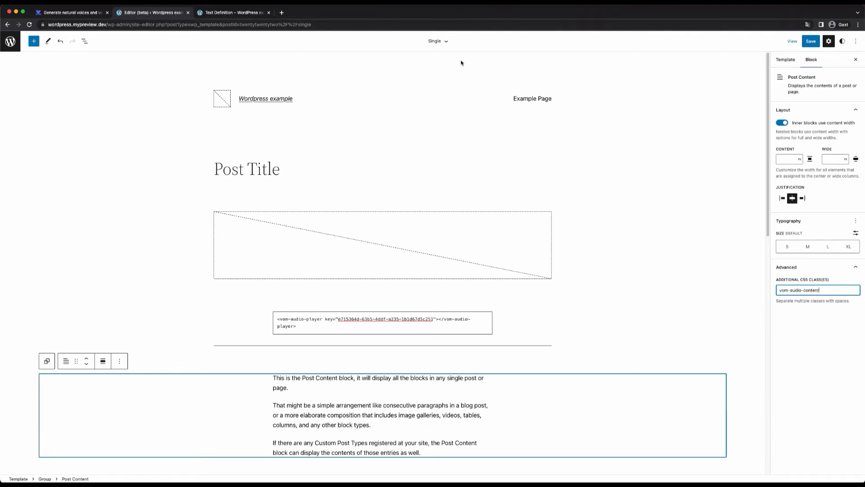
pyautogui.click(818, 40)
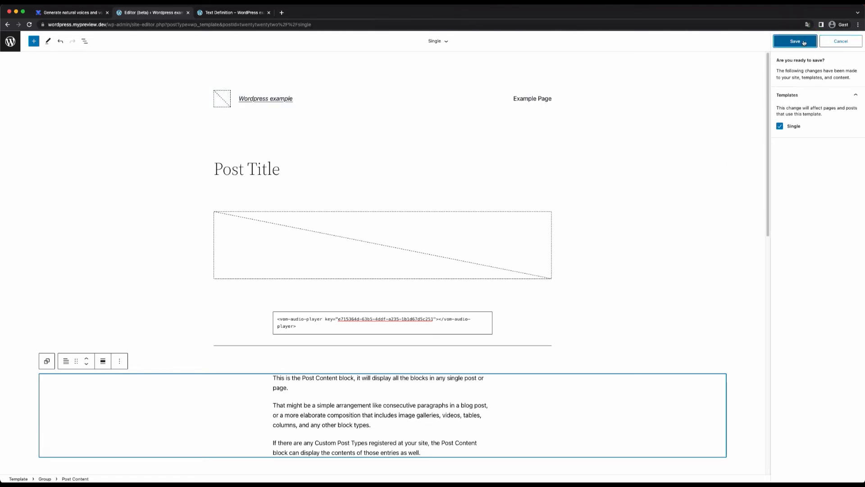
pyautogui.click(804, 42)
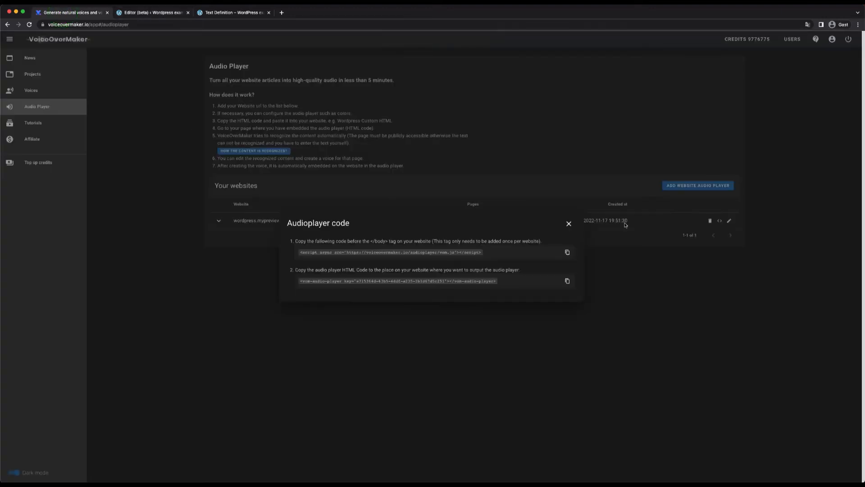
# Step: Switch to VoiceOverMaker, close the audio player code, and examine which CSS selectors are used to recognize page content
pyautogui.click(569, 224)
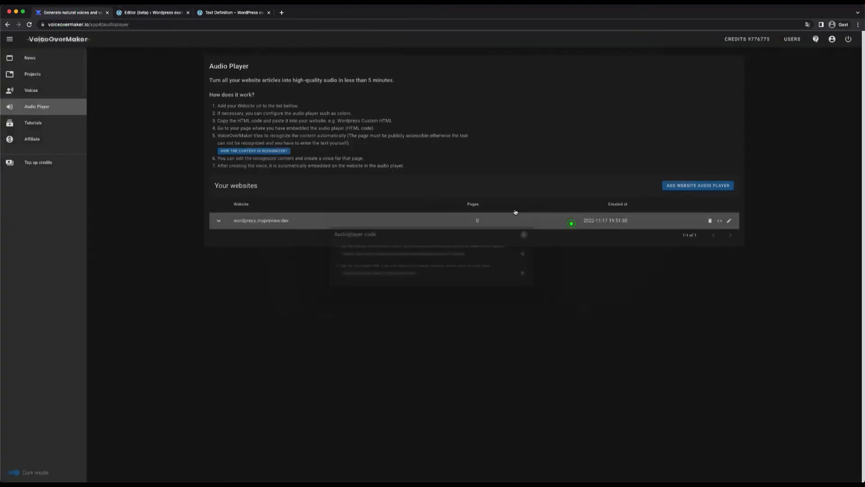
pyautogui.click(270, 151)
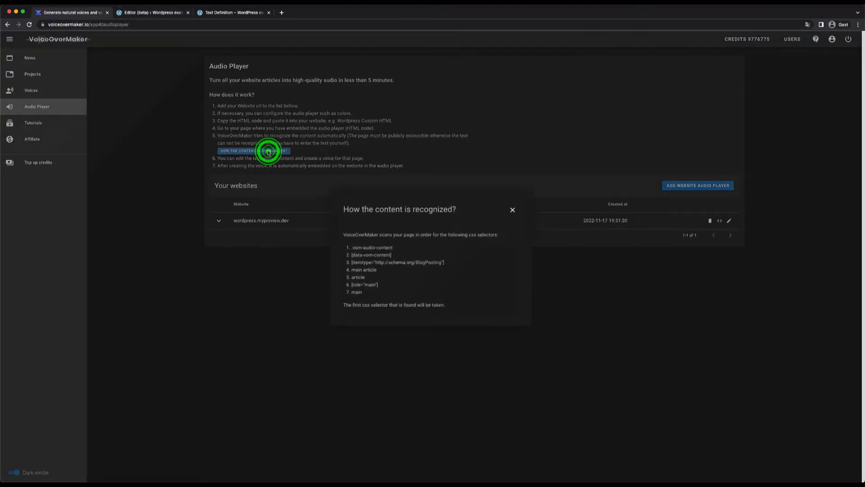
pyautogui.moveTo(393, 248); pyautogui.dragTo(352, 249)
pyautogui.click(396, 247)
pyautogui.click(513, 210)
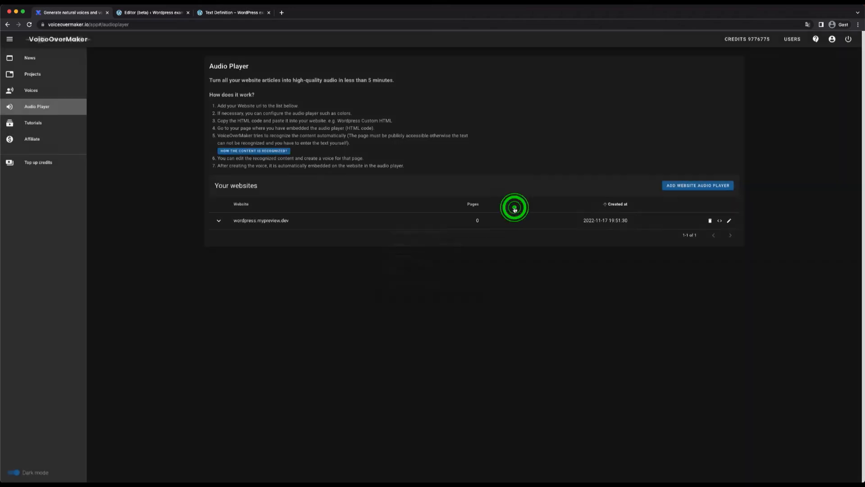
# Step: Visit the Text Definition post and the Text Linguistics post on the live WordPress site to load their embedded audio players
pyautogui.click(221, 14)
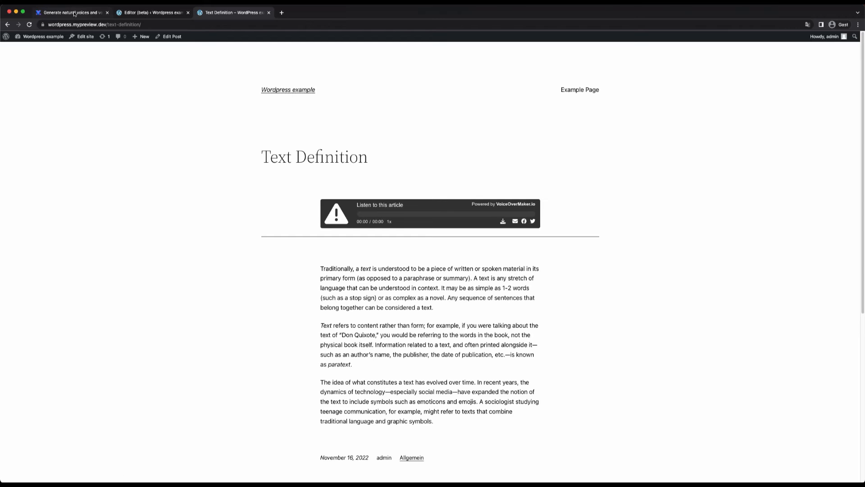
pyautogui.click(271, 90)
pyautogui.scroll(-1, 305, 312)
pyautogui.scroll(-3, 306, 312)
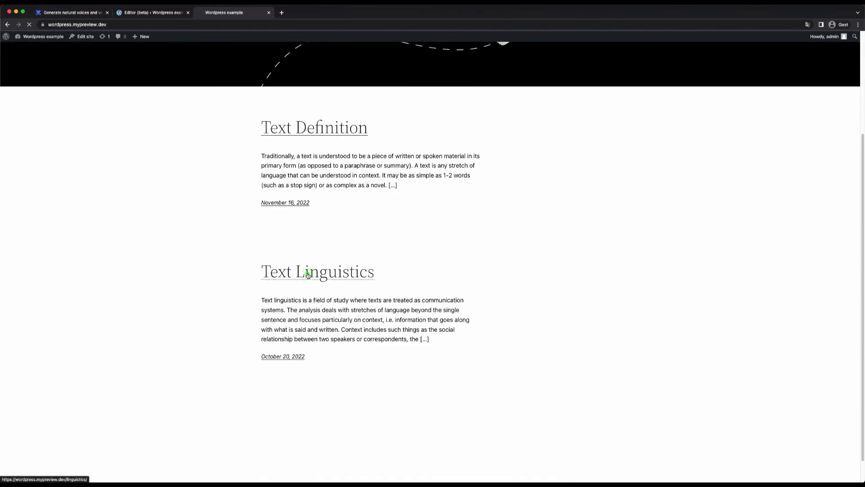
pyautogui.click(304, 272)
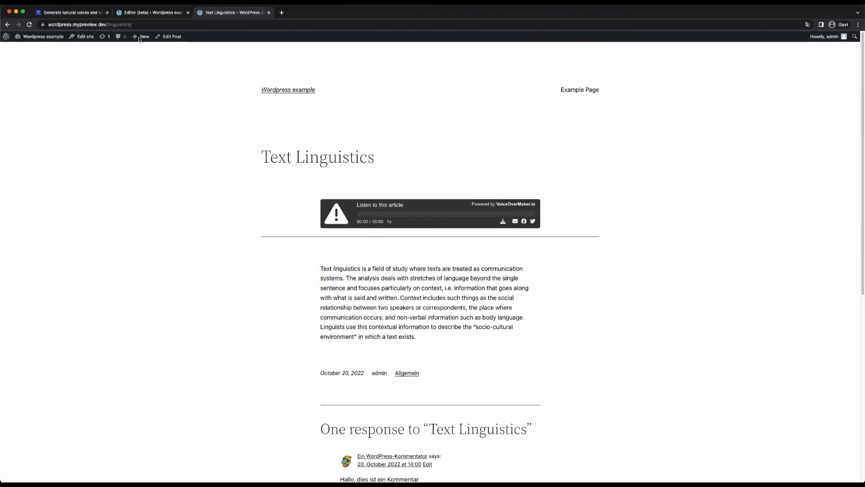
# Step: Return to VoiceOverMaker and examine the recognized pages listed under wordpress.mypreview.dev, including their status, text and audio
pyautogui.click(68, 12)
pyautogui.click(219, 222)
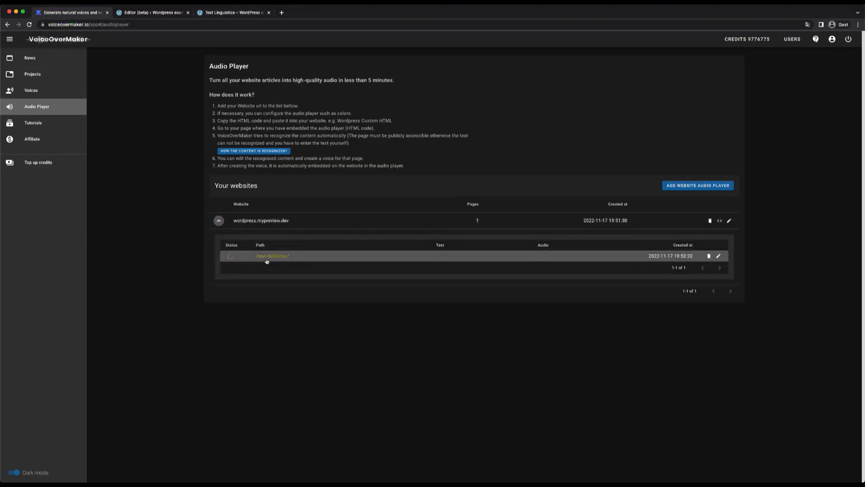
pyautogui.moveTo(228, 259)
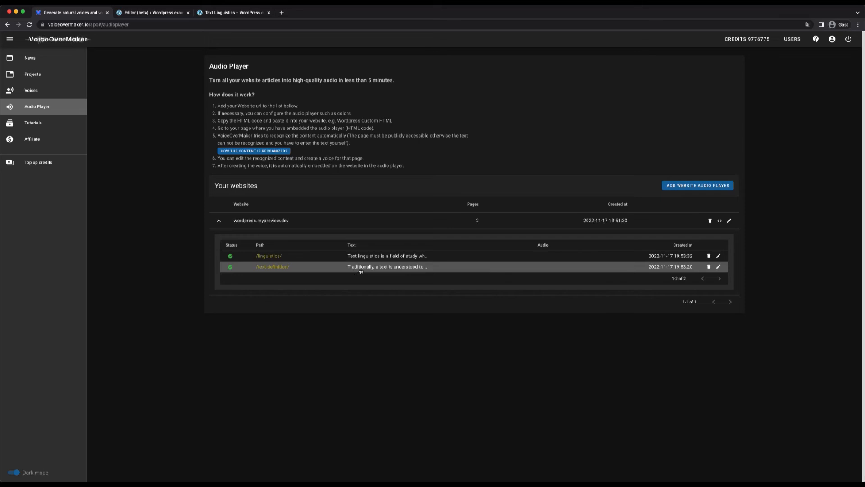
pyautogui.click(493, 339)
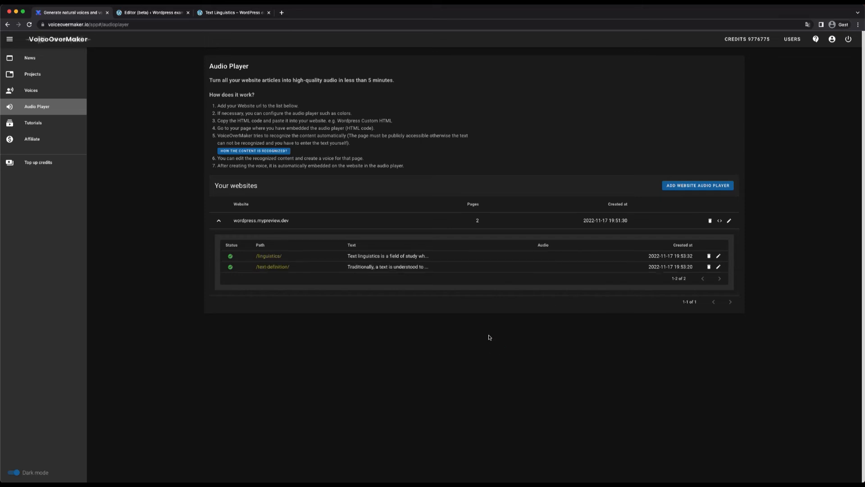
pyautogui.click(460, 354)
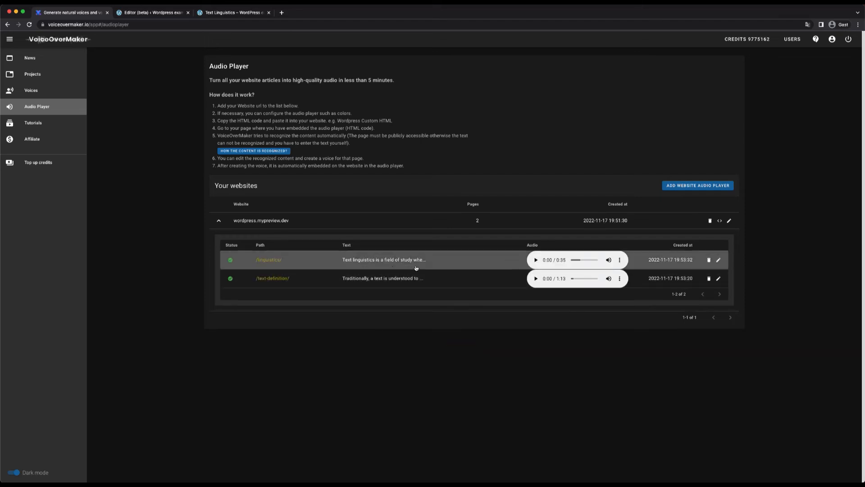
# Step: Play a short part of the /linguistics/ audio, and view that page's text and voice in the text to speech editor
pyautogui.click(535, 260)
pyautogui.click(536, 260)
pyautogui.click(718, 261)
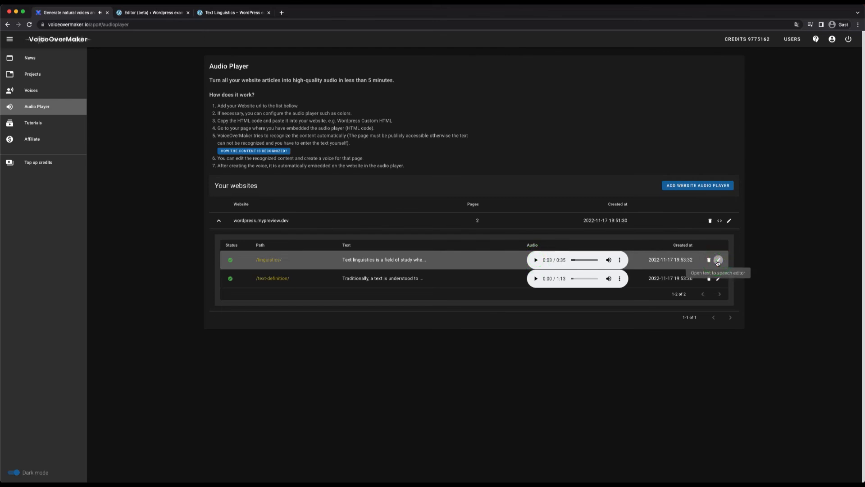
pyautogui.click(514, 265)
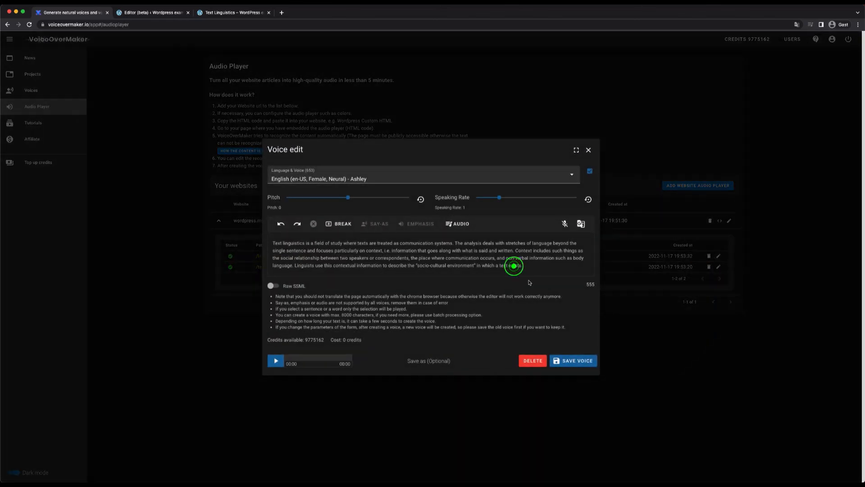
pyautogui.click(588, 150)
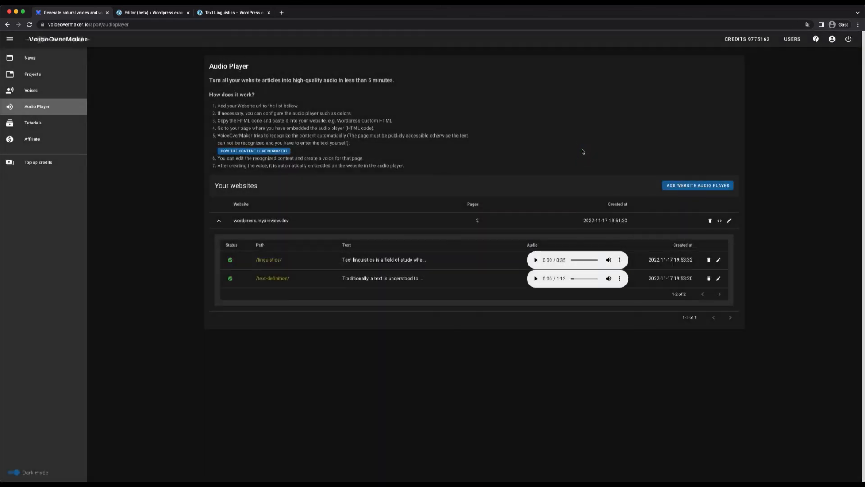
# Step: Switch to the live Text Linguistics post, reload it, and test the embedded audio player by playing and pausing it
pyautogui.click(208, 10)
pyautogui.click(30, 24)
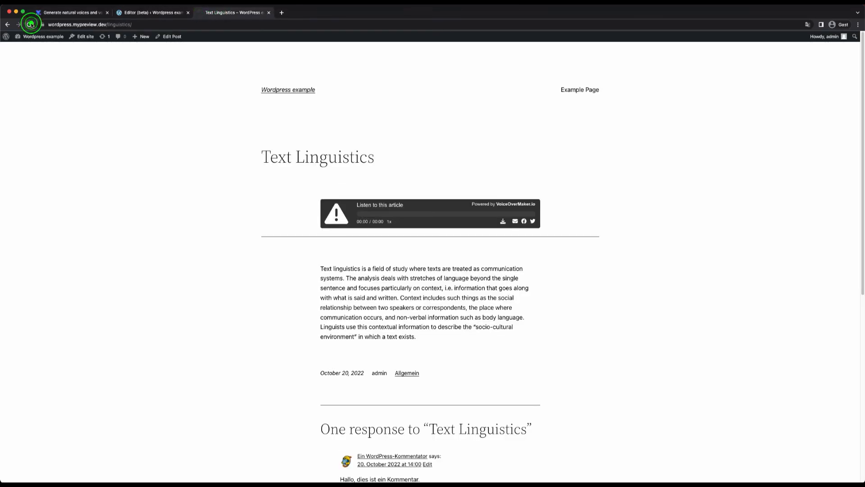
pyautogui.click(340, 215)
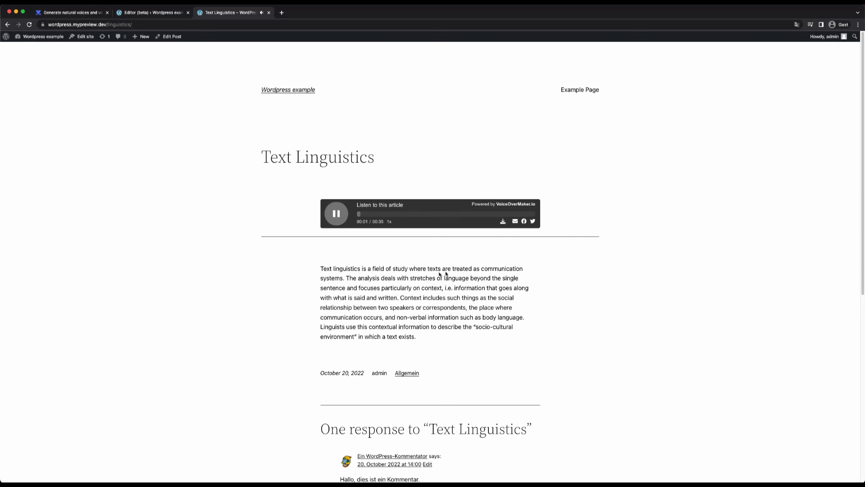
pyautogui.click(336, 214)
# Step: Open the live Text Definition post, test its audio player by playing and pausing it, and return to VoiceOverMaker
pyautogui.click(275, 89)
pyautogui.click(314, 271)
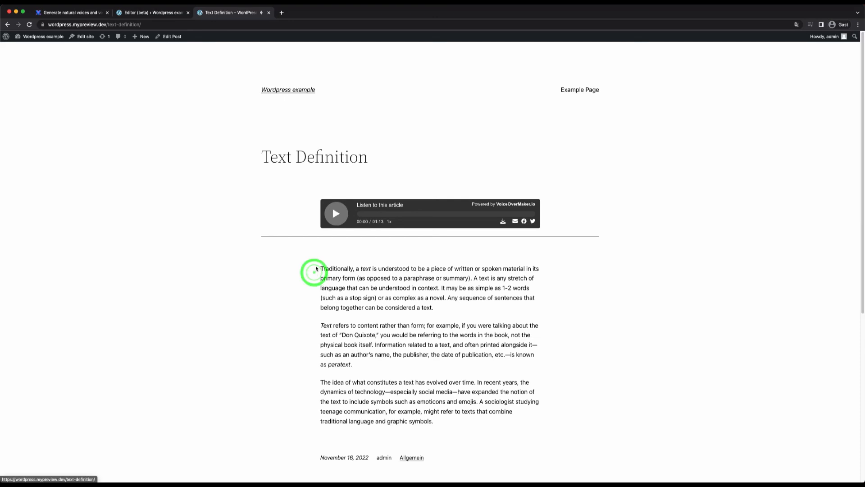
pyautogui.click(334, 219)
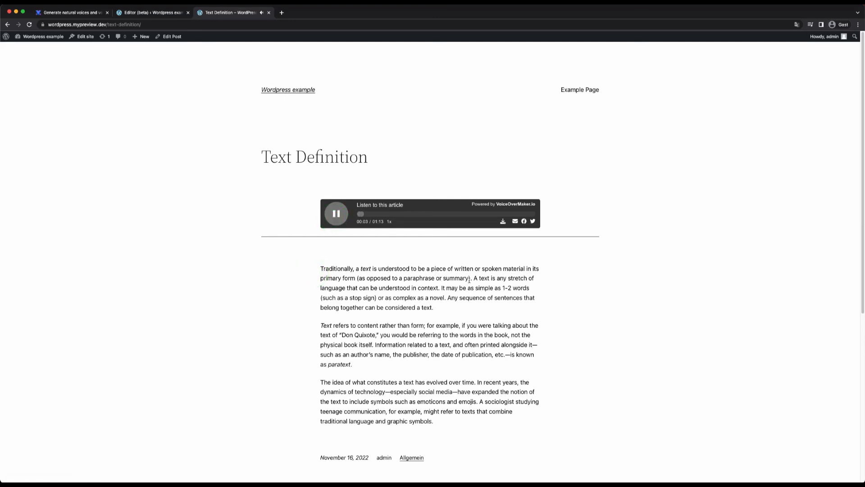
pyautogui.click(338, 214)
pyautogui.click(84, 14)
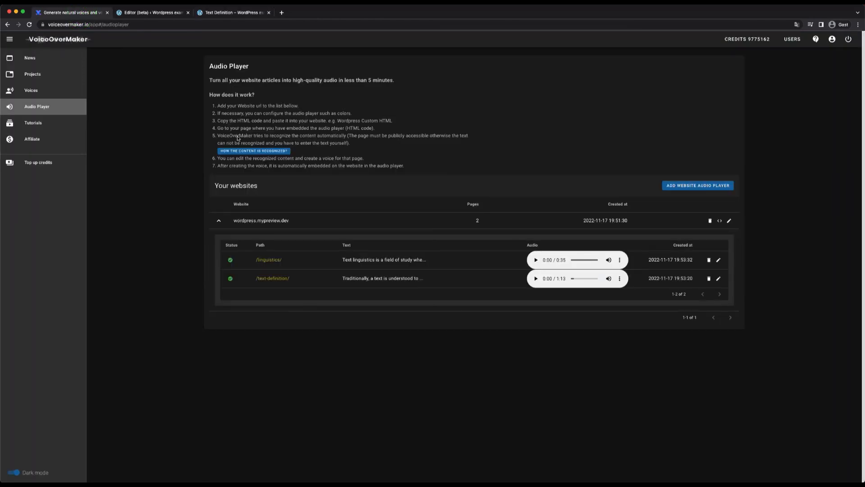